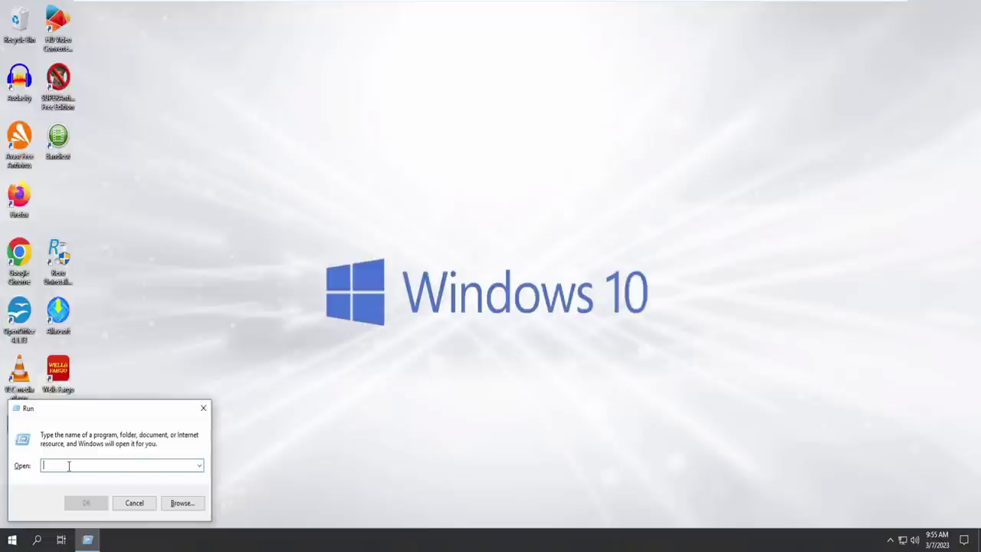
pyautogui.write('www')
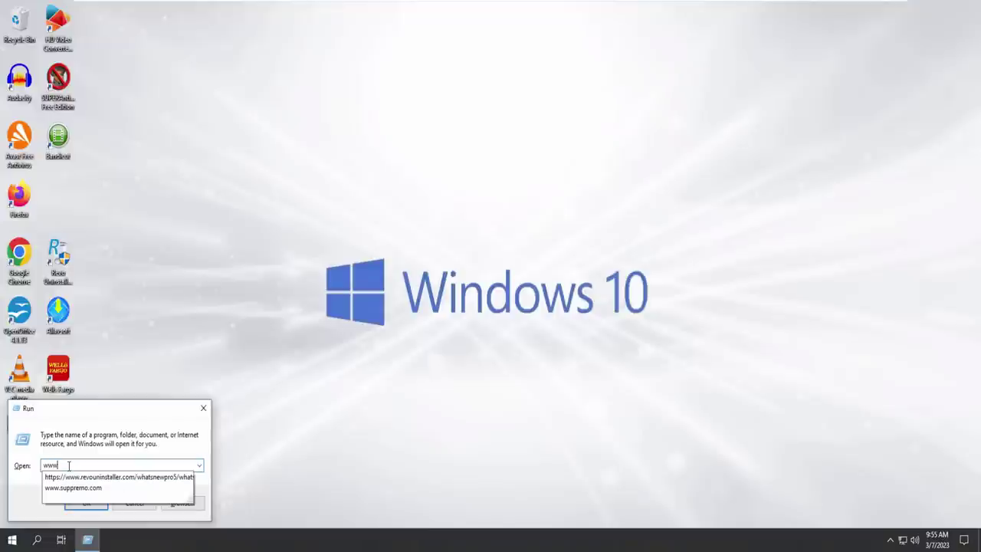
pyautogui.write('w.')
pyautogui.press('BackSpace')
pyautogui.press('BackSpace')
pyautogui.write('.rust')
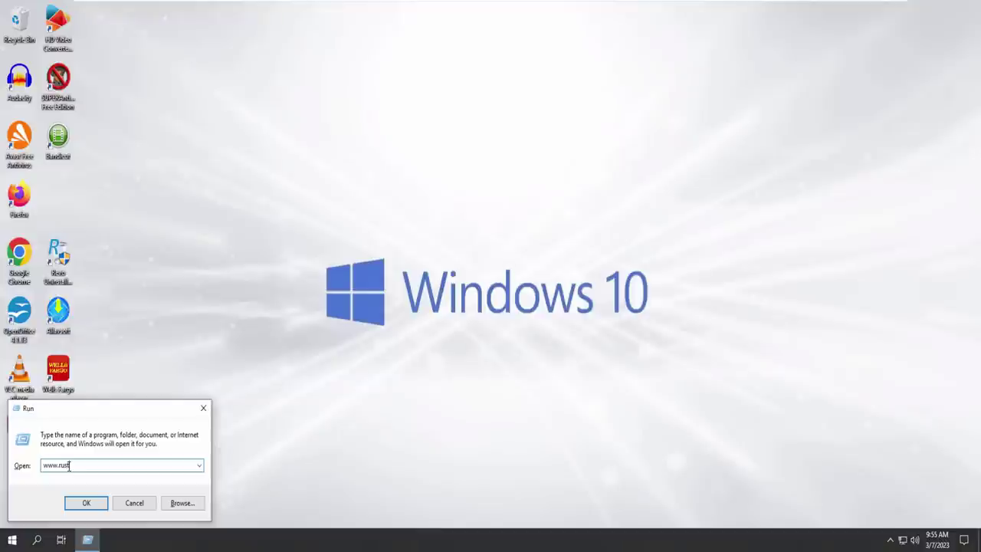
pyautogui.write('desk.com')
pyautogui.press('Return')
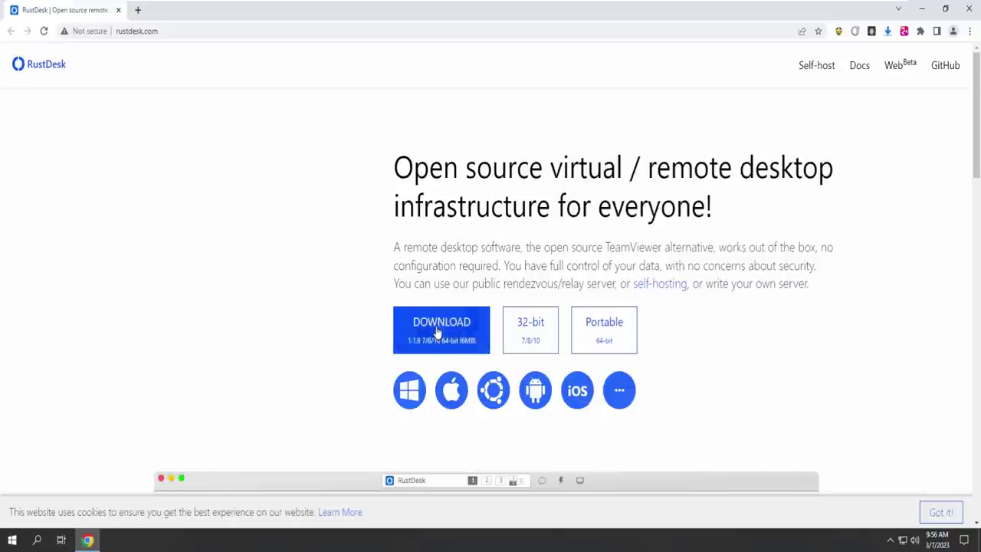
# - Download the 64-bit RustDesk 1.1.9 archive, run the program from it without installing, and maximize its window
pyautogui.click(471, 329)
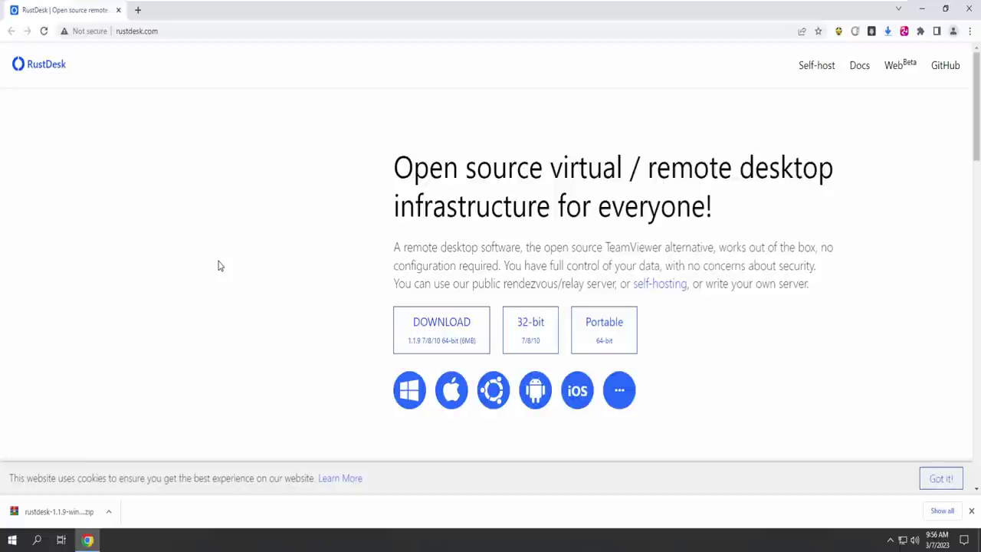
pyautogui.click(51, 509)
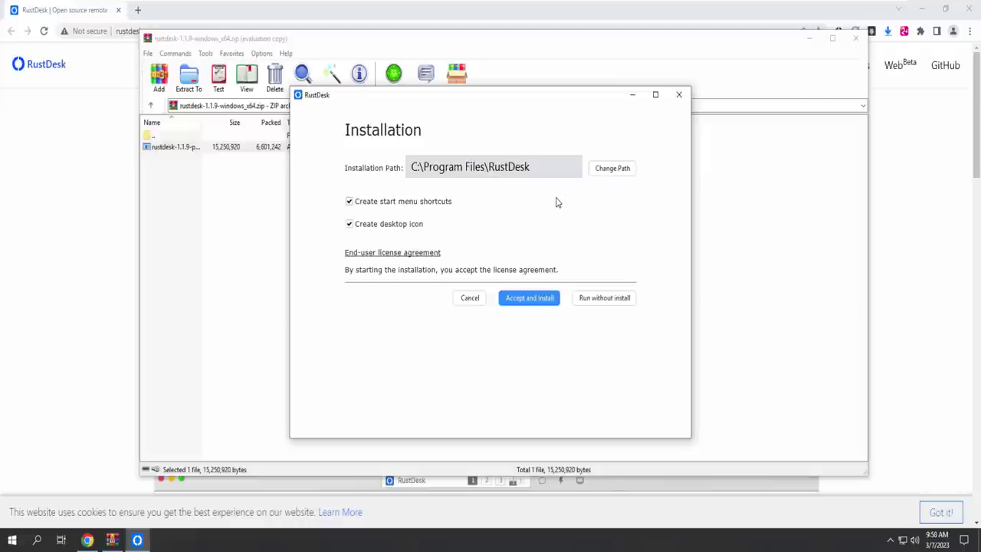
pyautogui.click(529, 298)
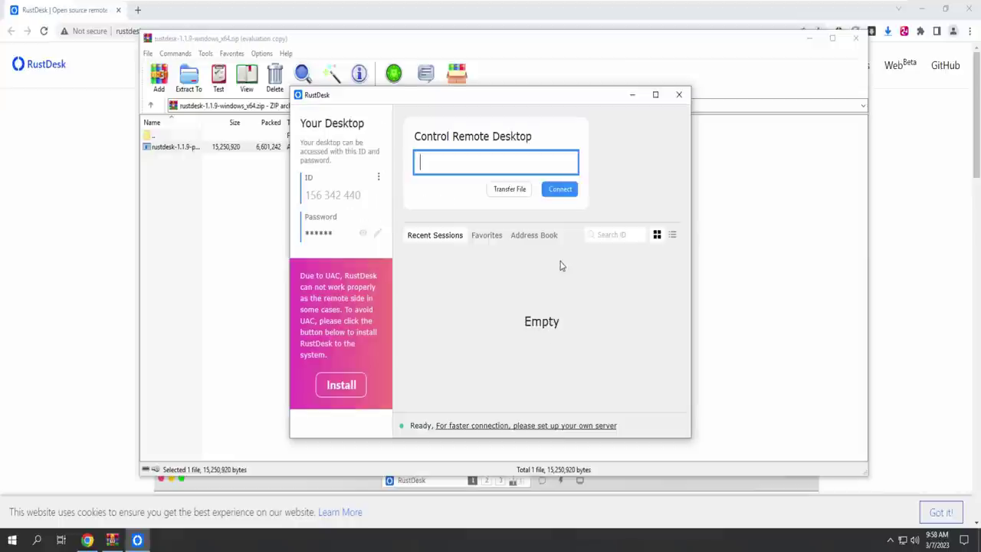
pyautogui.click(653, 95)
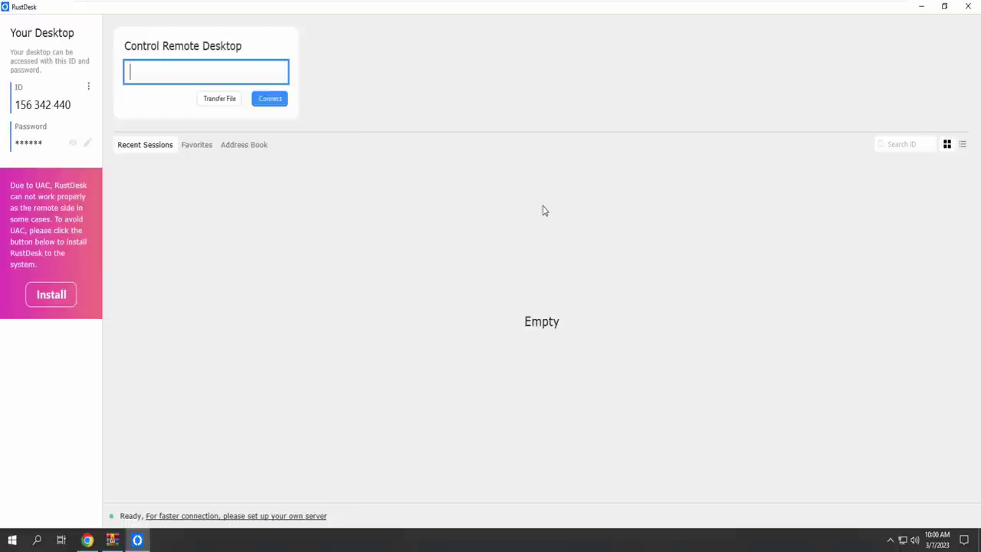
# - Open the Run dialog and clear its previous entry
pyautogui.press('super+r')
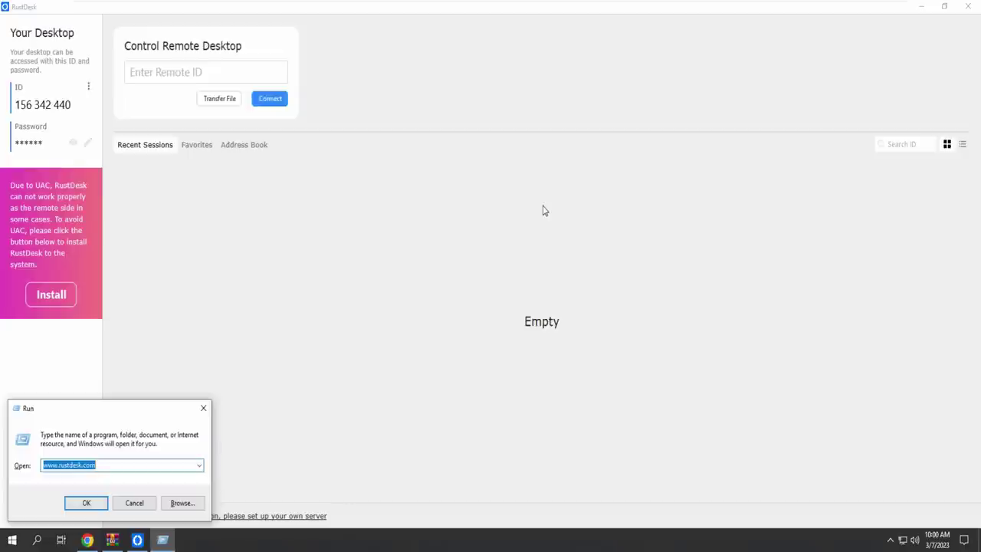
pyautogui.press('BackSpace')
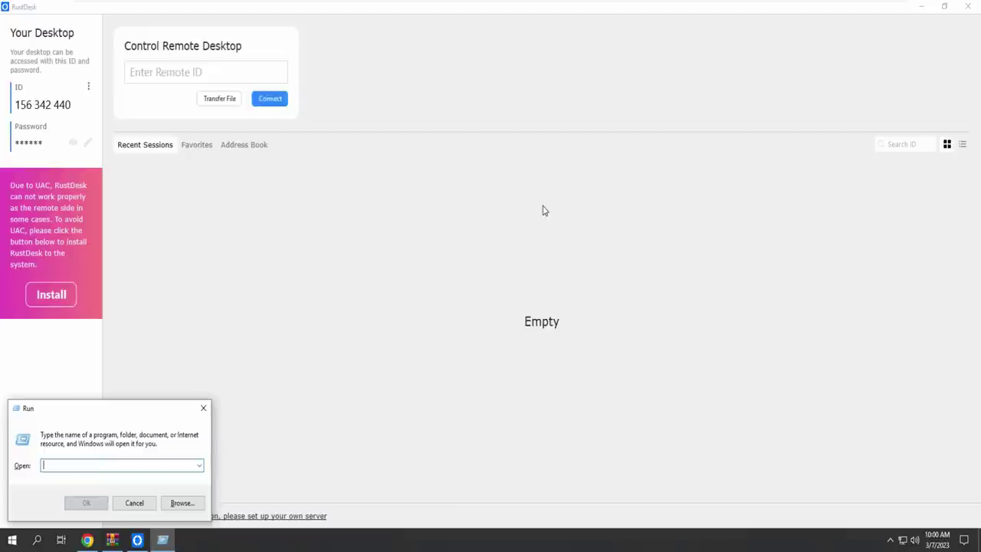
pyautogui.write('www.')
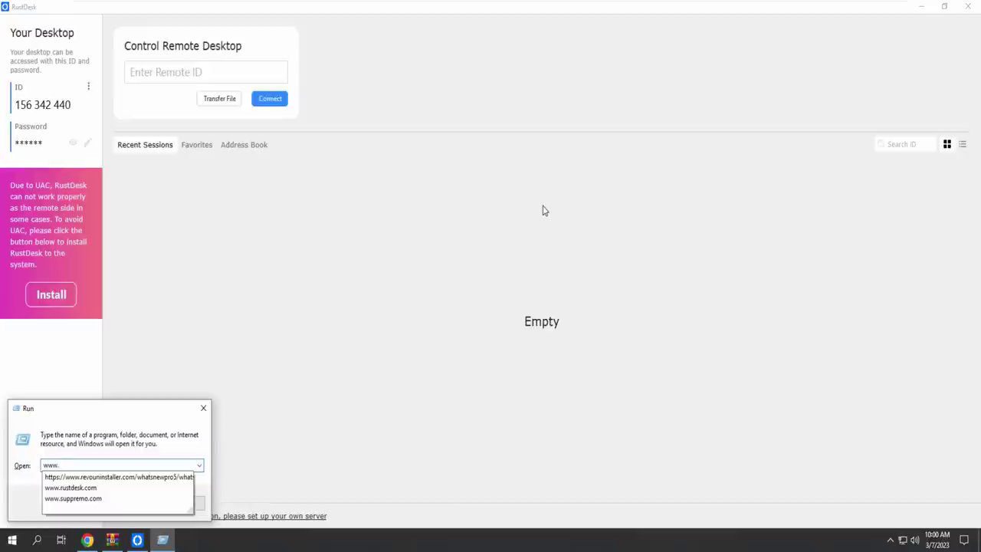
pyautogui.press('BackSpace')
pyautogui.press('BackSpace')
pyautogui.press('BackSpace')
pyautogui.press('BackSpace')
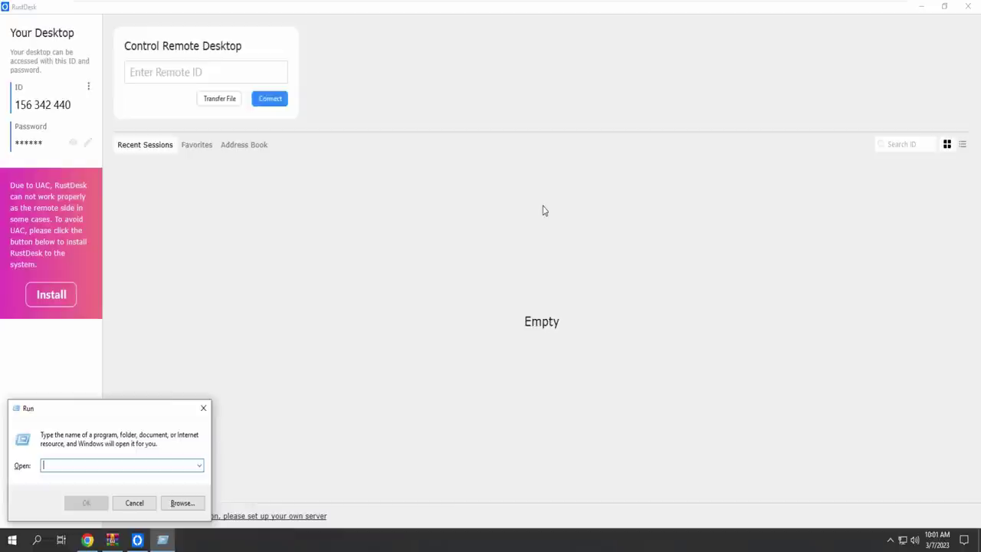
# - Launch Event Viewer with the eventvwr command, maximize it, and display the Administrative Events custom view
pyautogui.write('eventvwr')
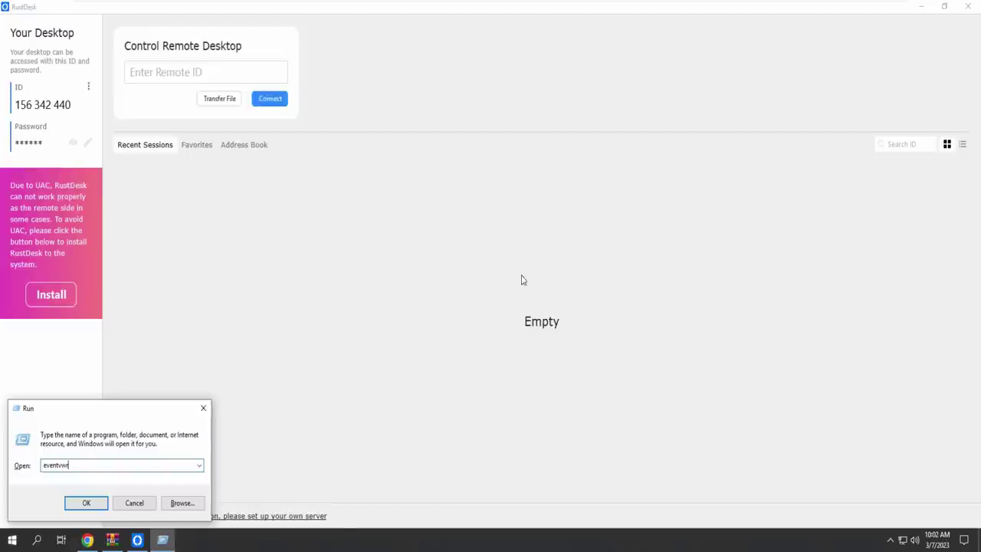
pyautogui.click(83, 504)
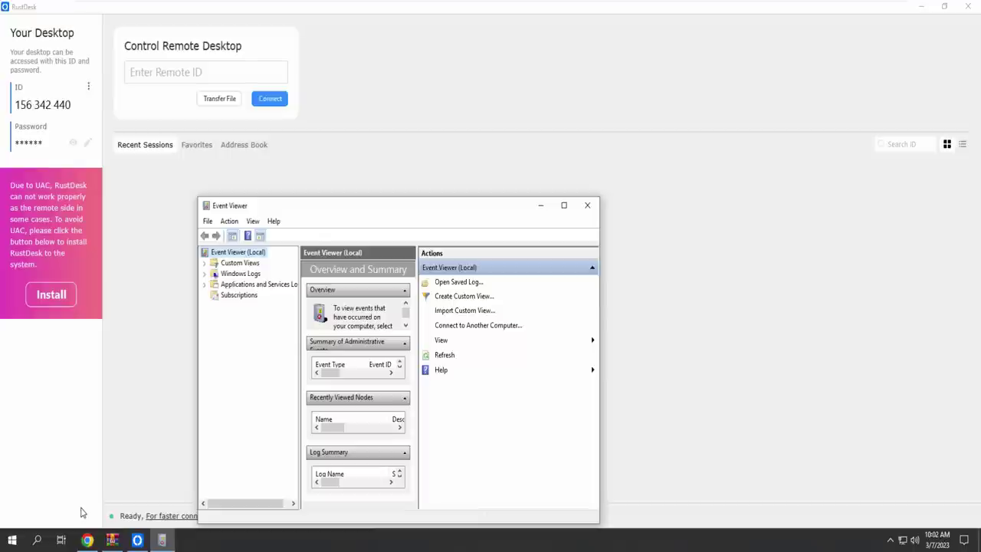
pyautogui.press('super+Up')
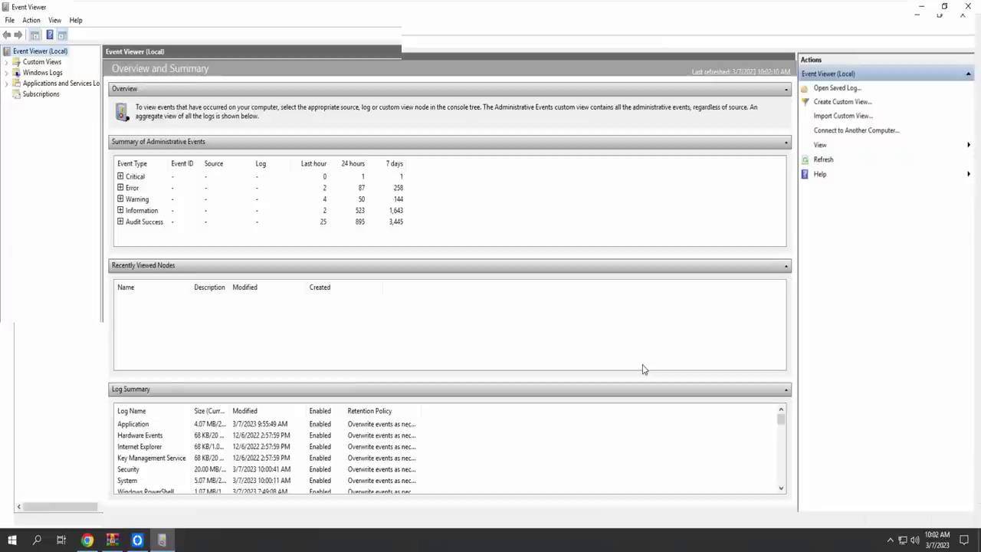
pyautogui.click(56, 63)
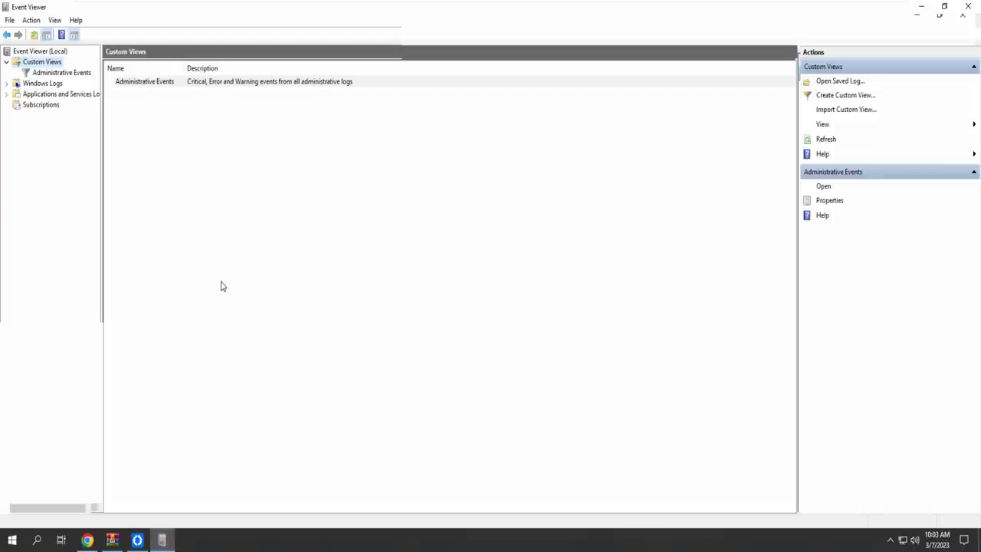
pyautogui.press('Down')
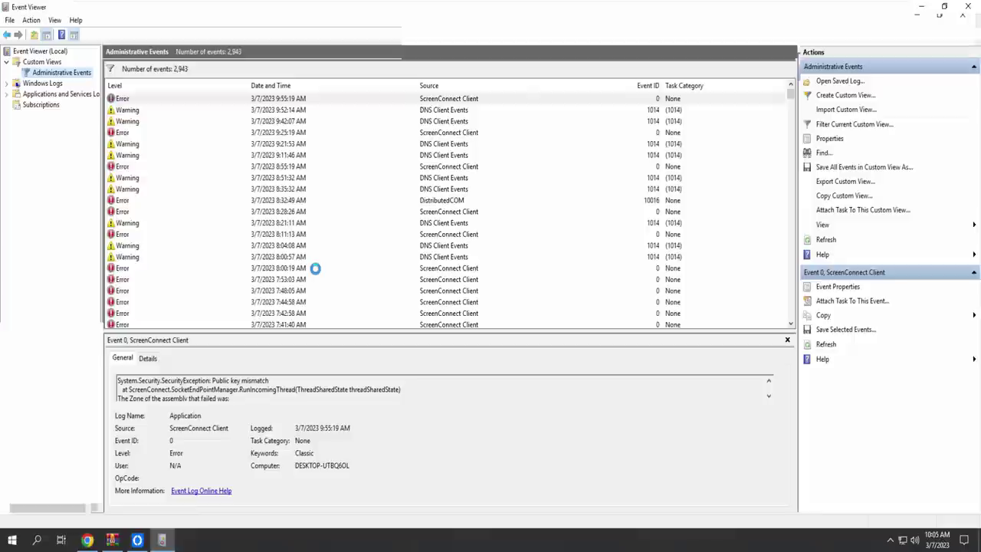
# - Launch System Configuration with the msconfig command in the Run dialog
pyautogui.press('super+r')
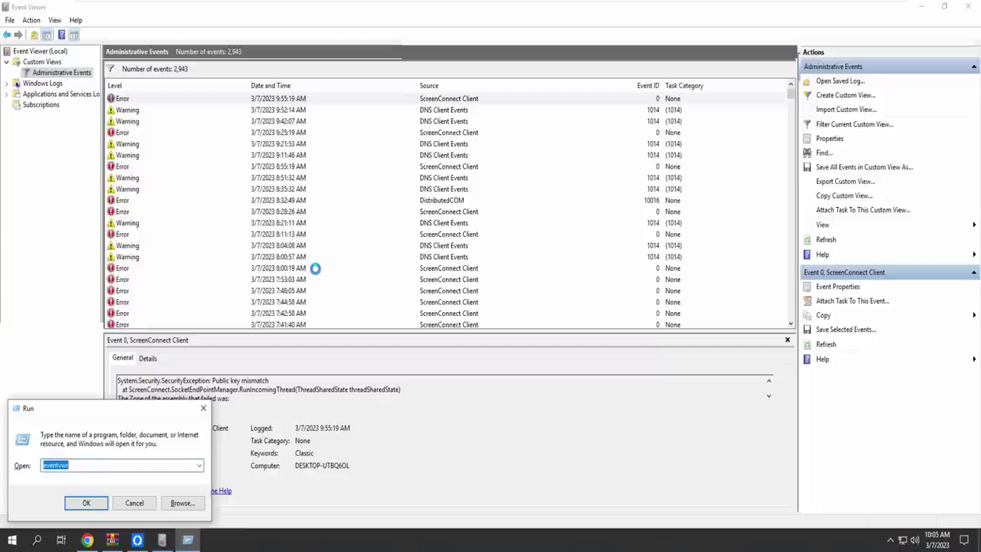
pyautogui.press('BackSpace')
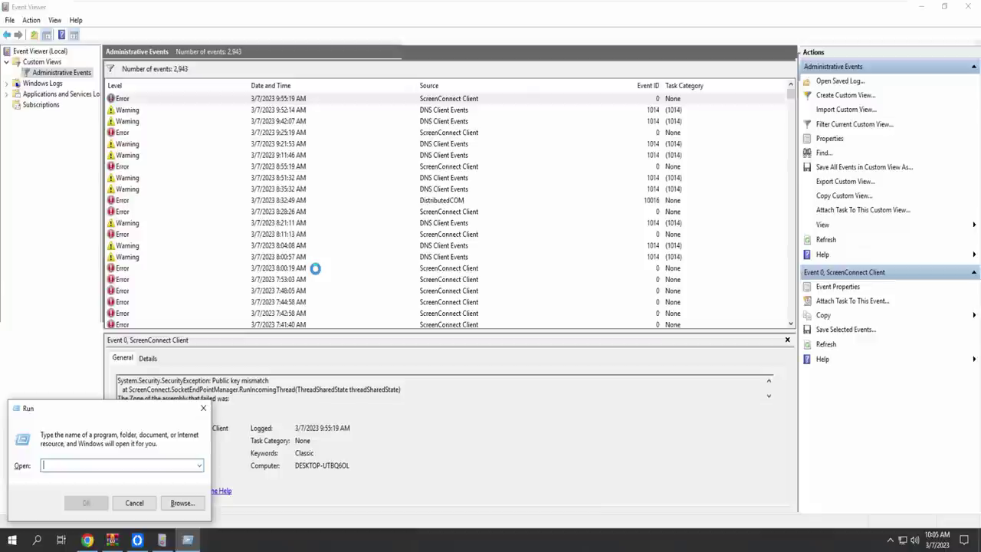
pyautogui.write('msconfig')
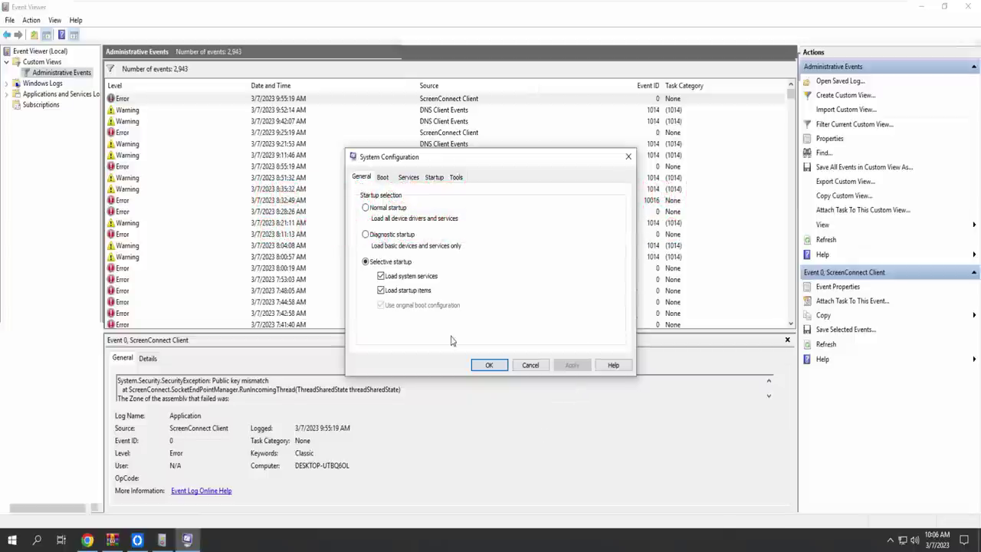
# - Review the list of services and their status in System Configuration
pyautogui.click(406, 178)
pyautogui.scroll(-12, 583, 306)
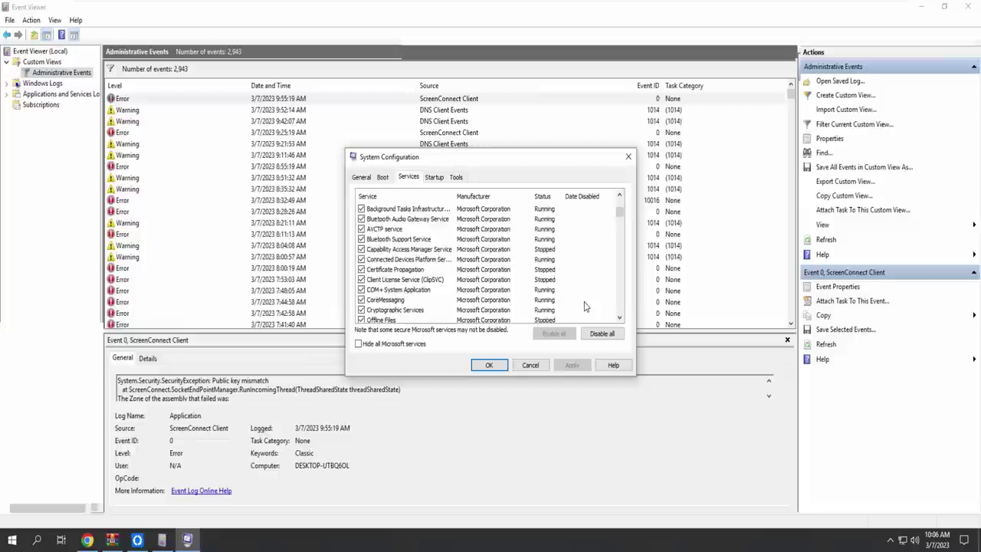
pyautogui.scroll(-12, 583, 306)
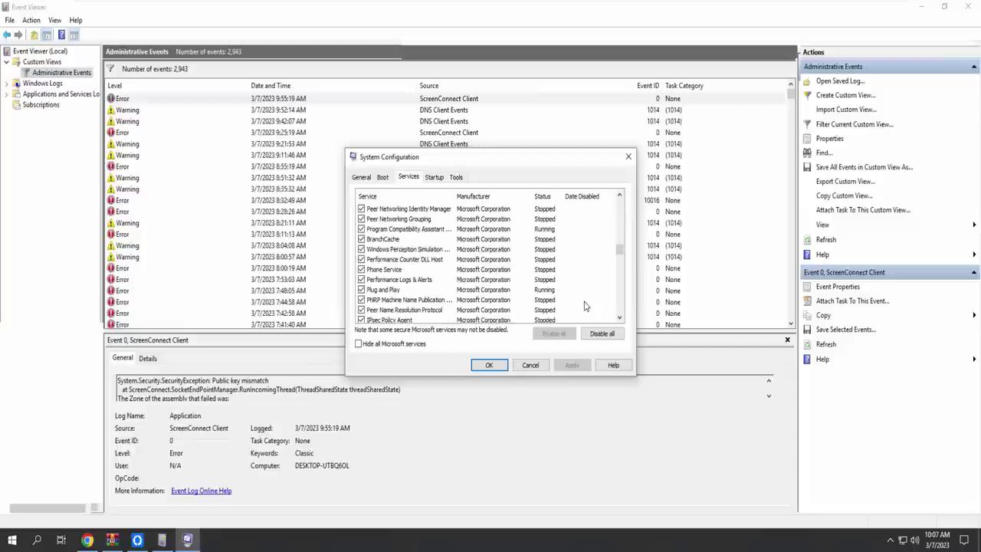
pyautogui.scroll(12, 584, 307)
pyautogui.scroll(10, 584, 306)
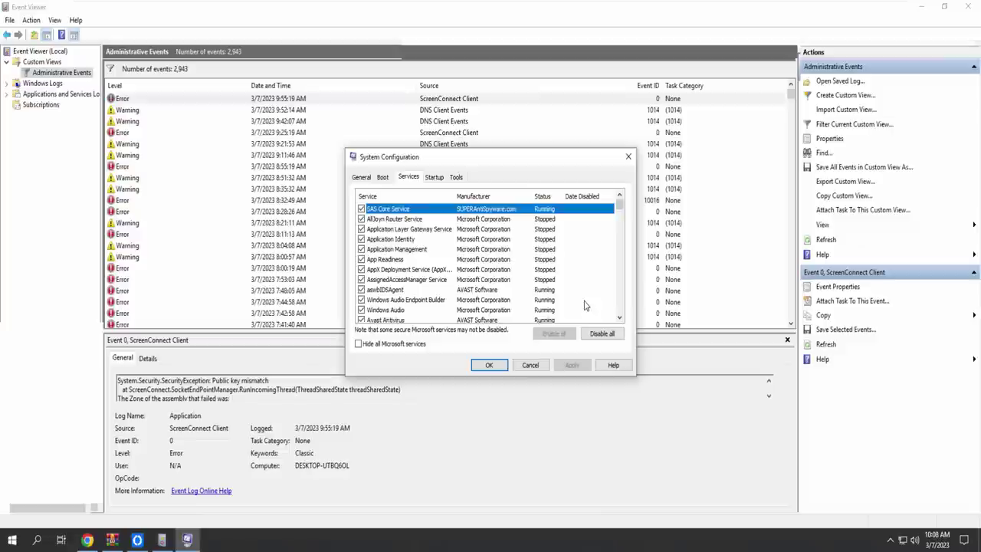
# - Close the RustDesk window and bring Event Viewer back in front of System Configuration
pyautogui.click(138, 540)
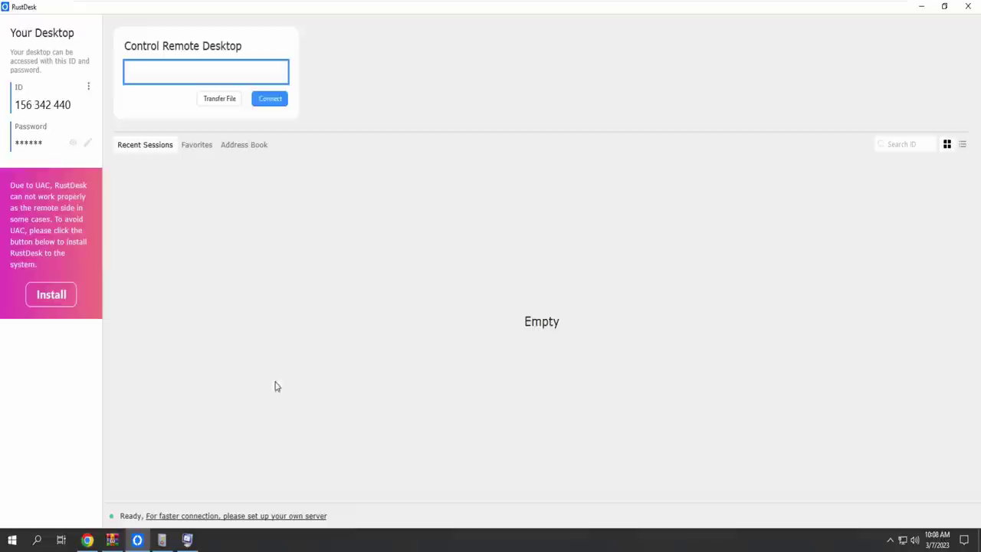
pyautogui.click(967, 6)
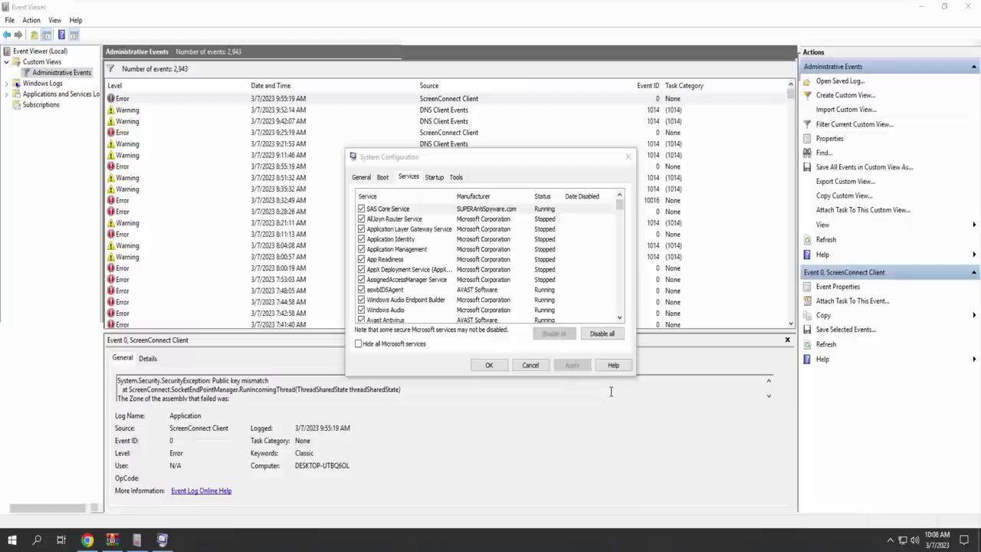
pyautogui.click(611, 392)
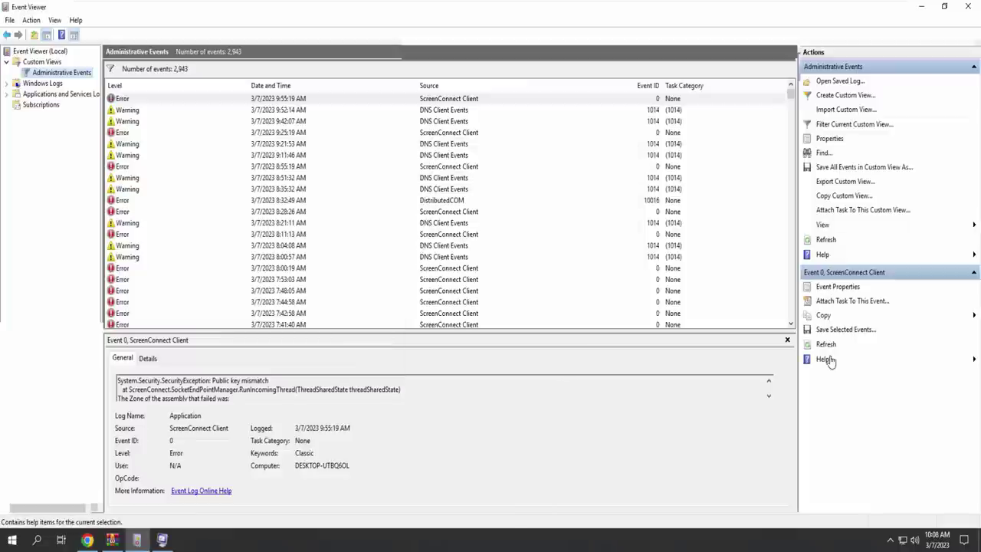